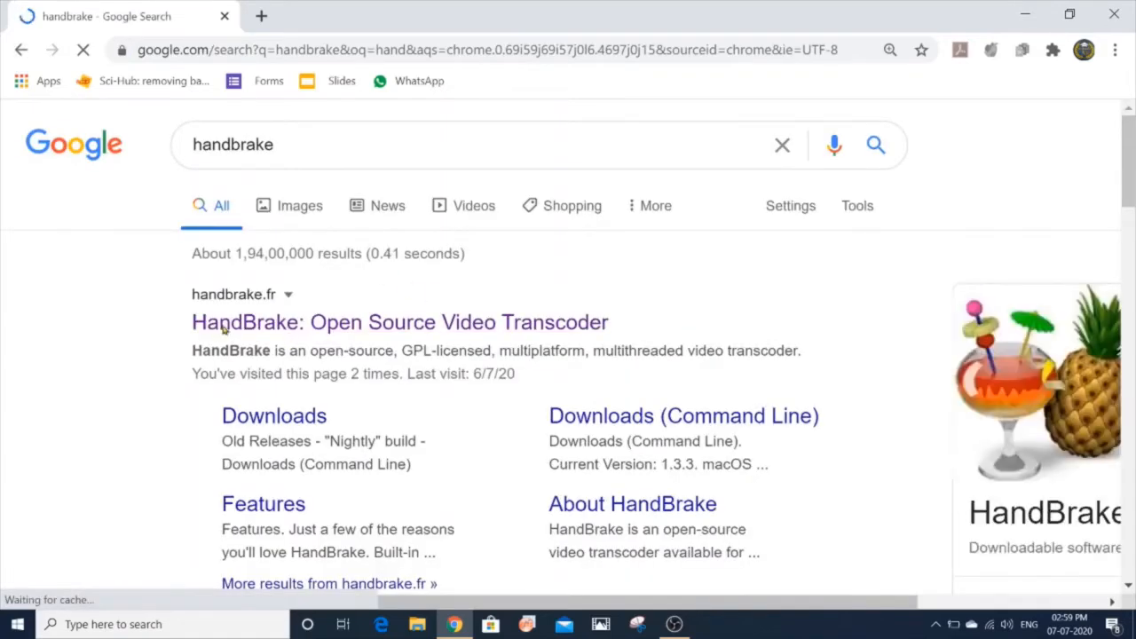
# Step: Open the HandBrake website from the search results, view the HandBrake 1.3.3 download offer, and put the browser away
pyautogui.click(293, 329)
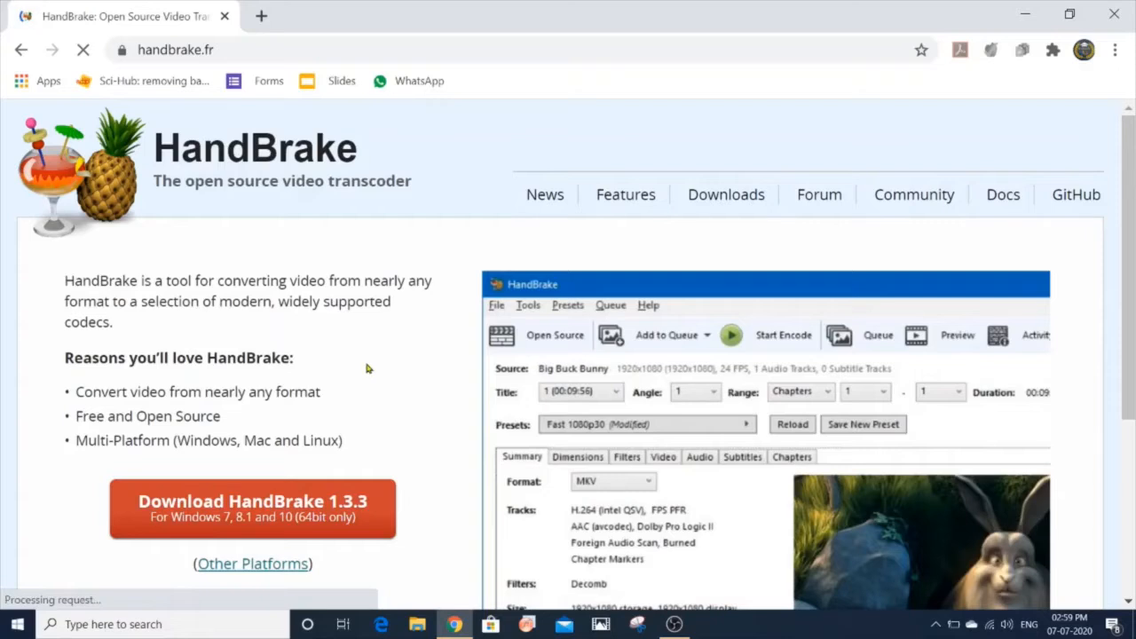
pyautogui.scroll(-2, 367, 369)
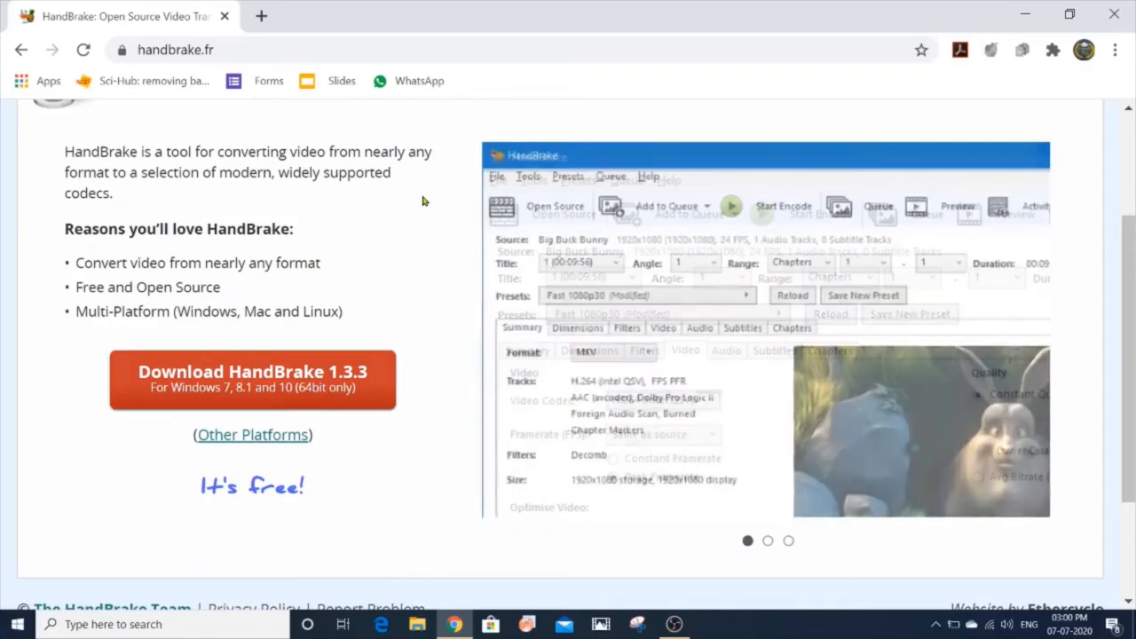
pyautogui.click(1022, 13)
# Step: Launch HandBrake and load the Meet recording from the Desktop's comp. vid folder as the source video
pyautogui.doubleClick(137, 117)
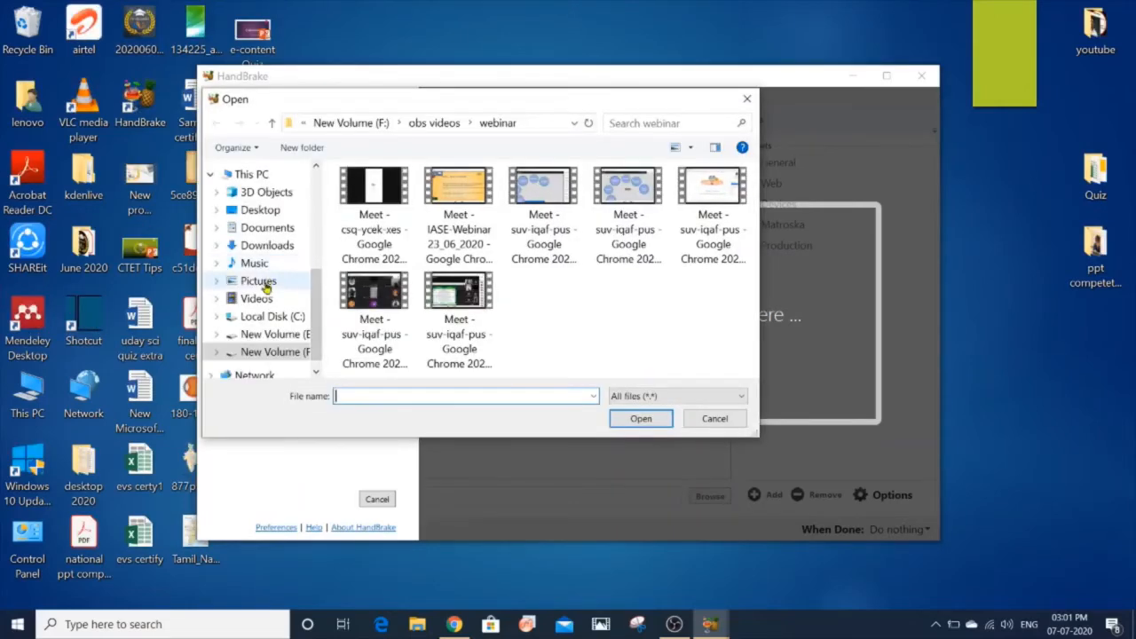
pyautogui.click(265, 214)
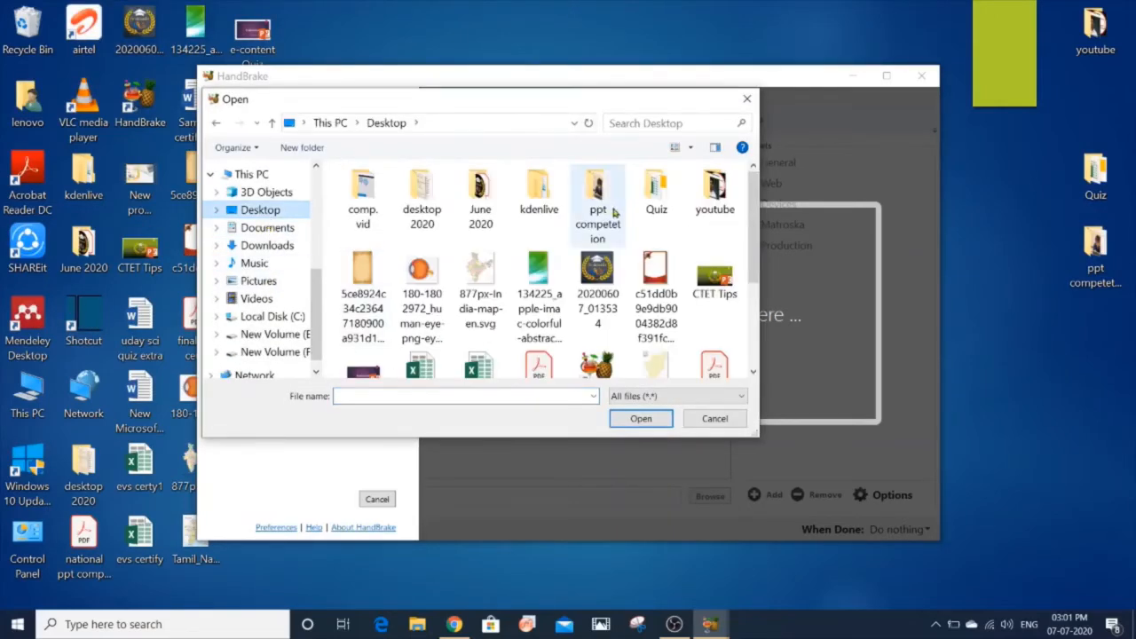
pyautogui.doubleClick(373, 193)
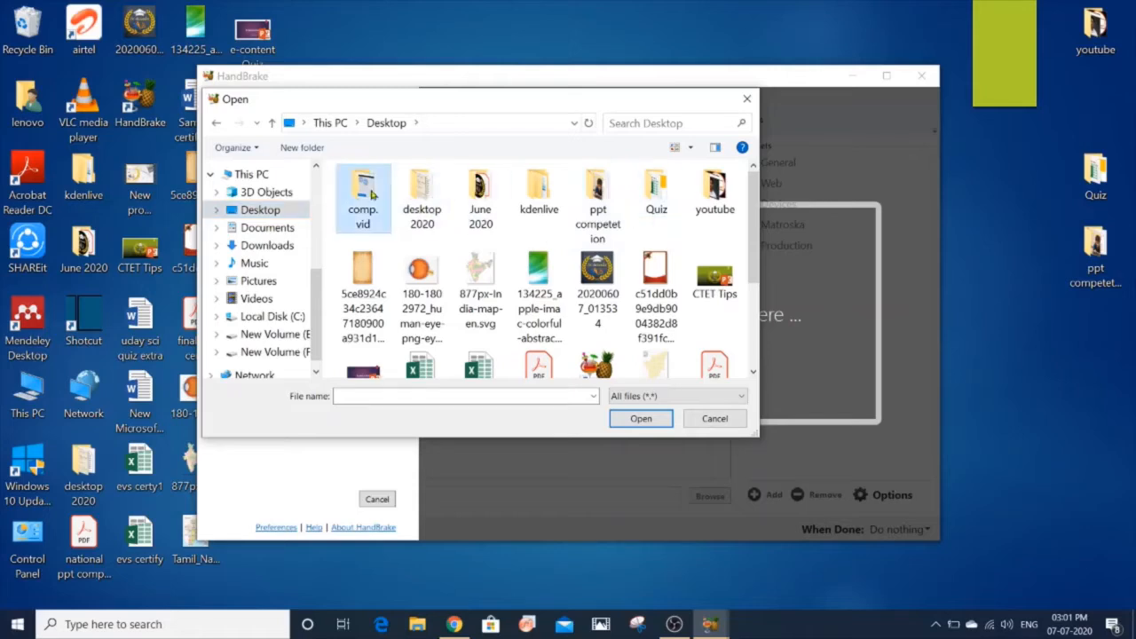
pyautogui.click(373, 213)
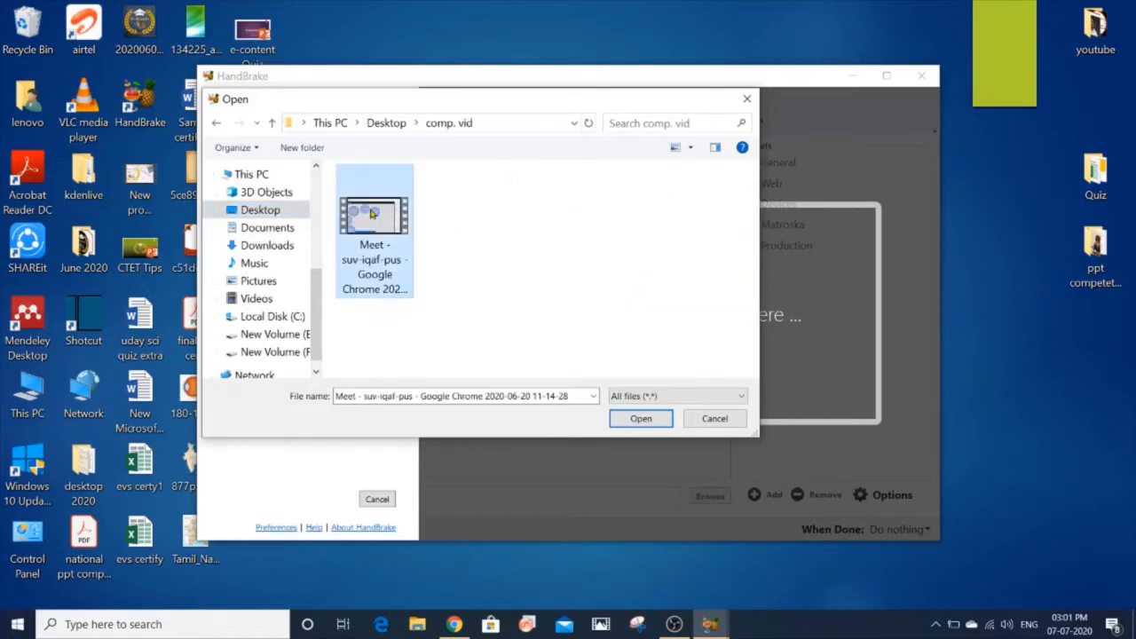
pyautogui.doubleClick(371, 213)
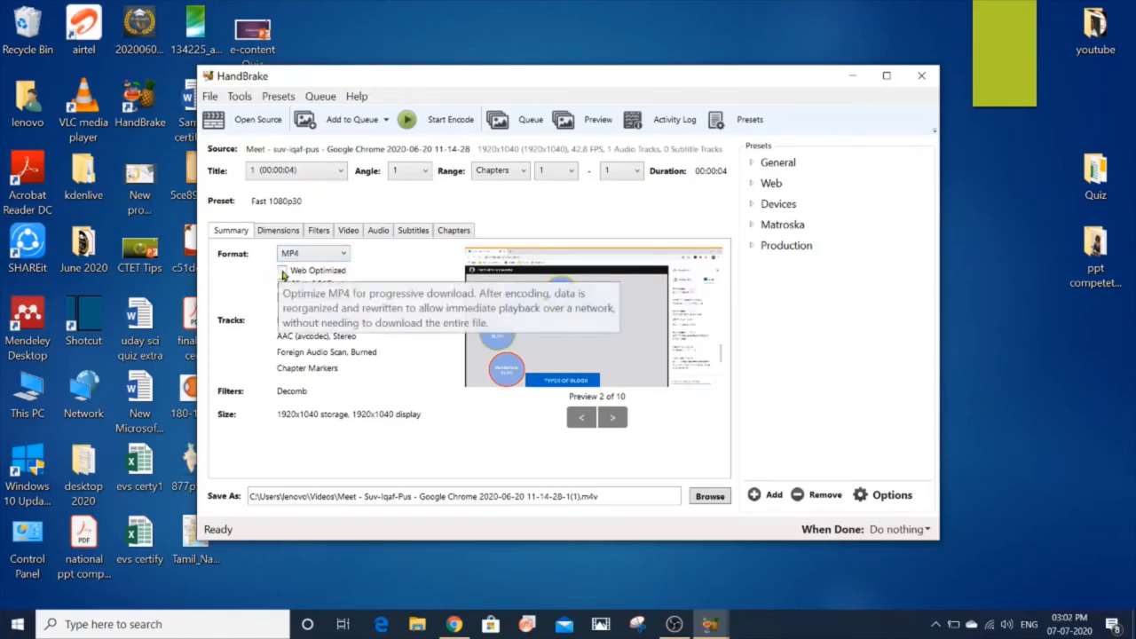
# Step: Enable Web Optimized for the MP4 output and review the Dimensions and Filters settings
pyautogui.click(282, 270)
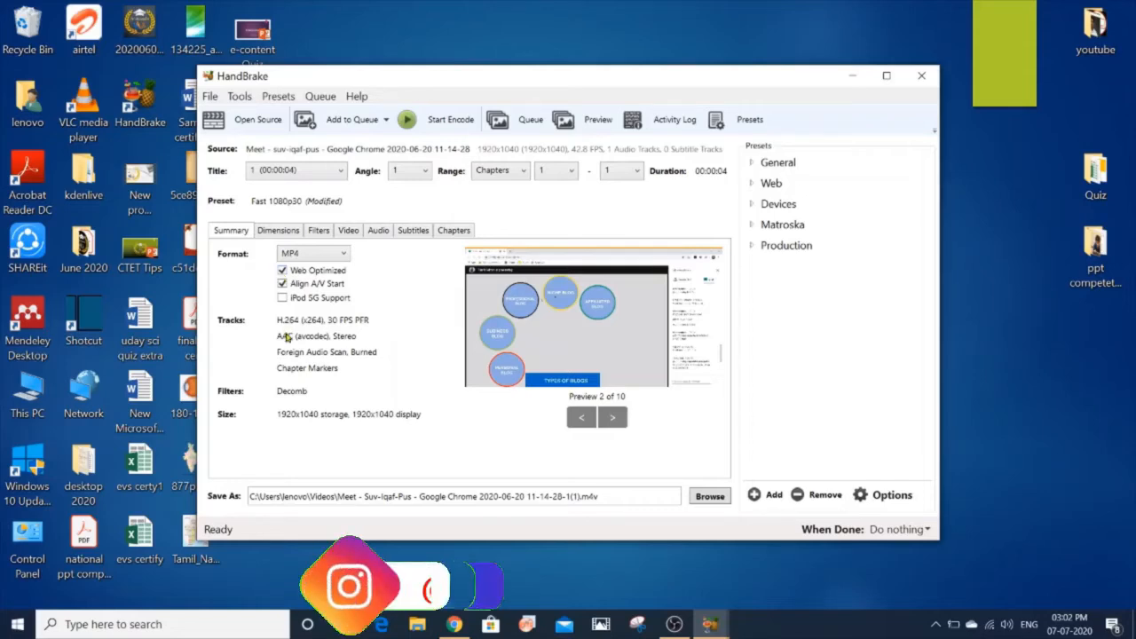
pyautogui.click(275, 231)
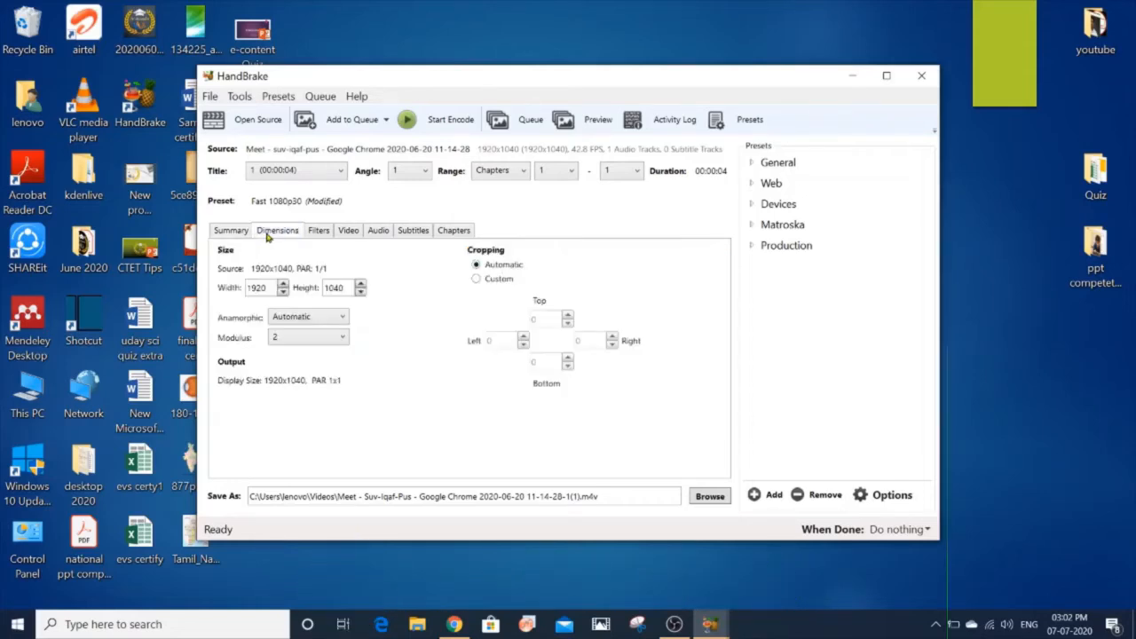
pyautogui.click(311, 231)
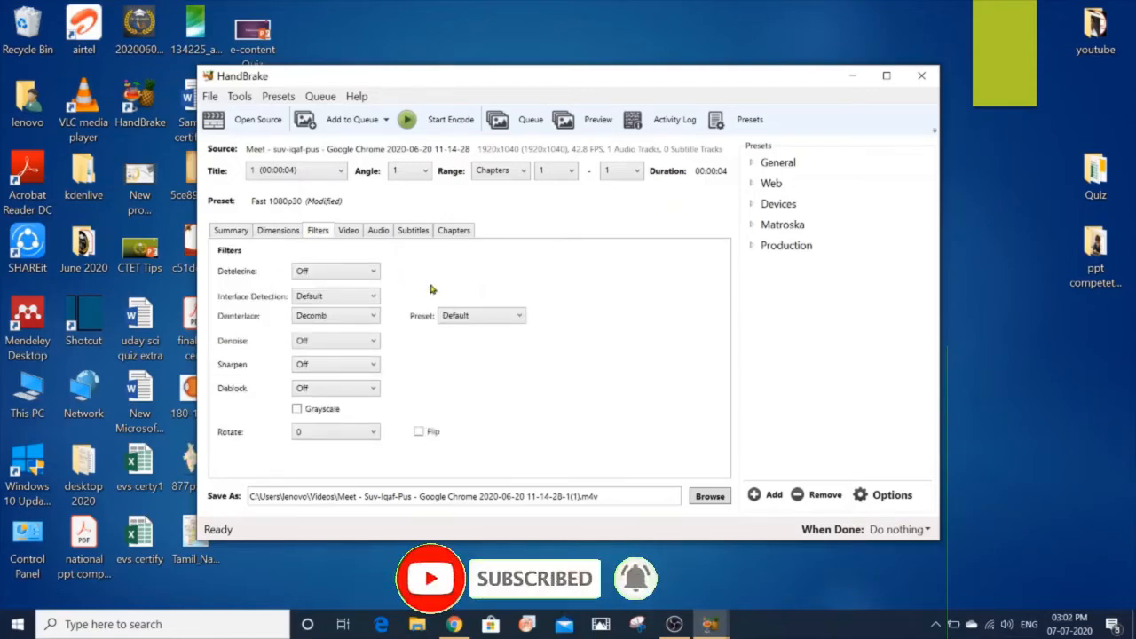
# Step: Set the video framerate to Same as source with Constant Framerate
pyautogui.click(352, 236)
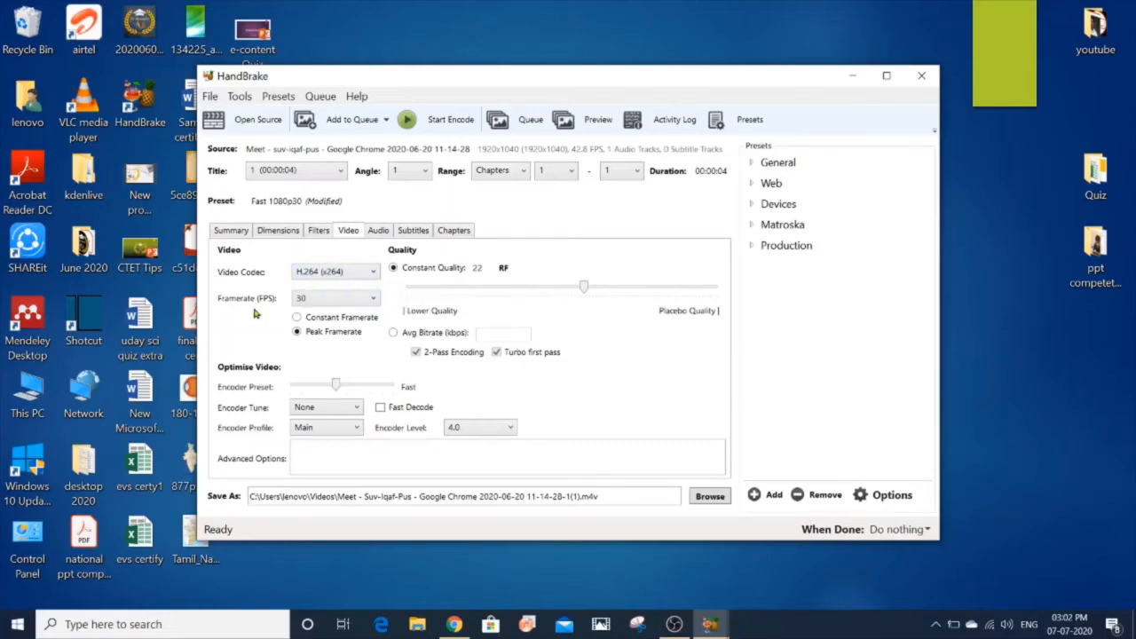
pyautogui.click(375, 304)
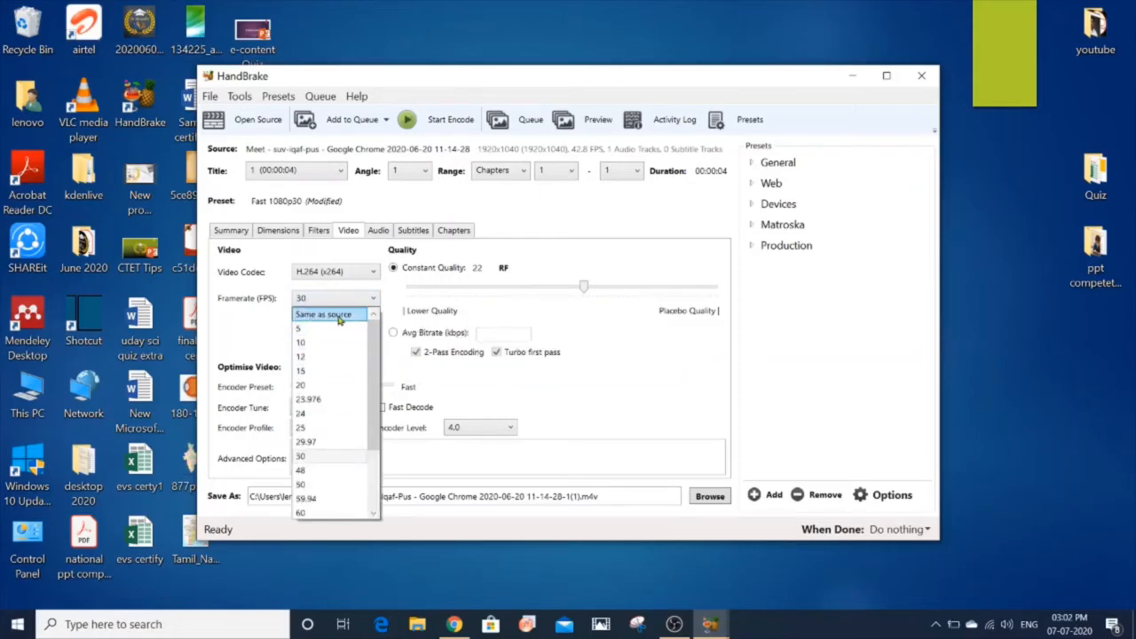
pyautogui.click(339, 320)
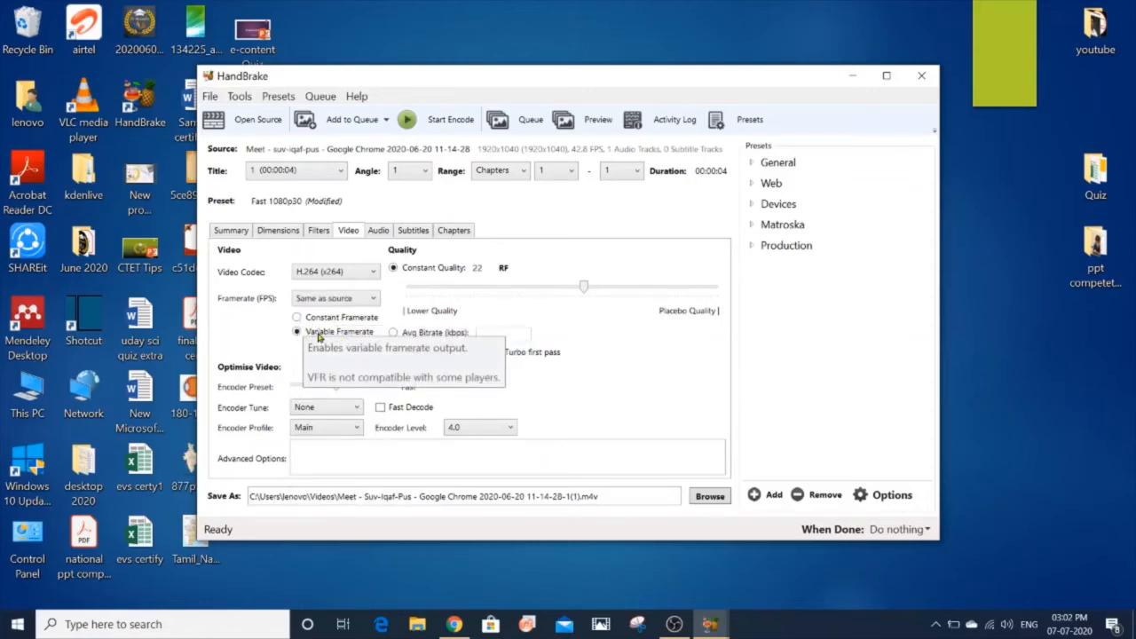
pyautogui.click(297, 319)
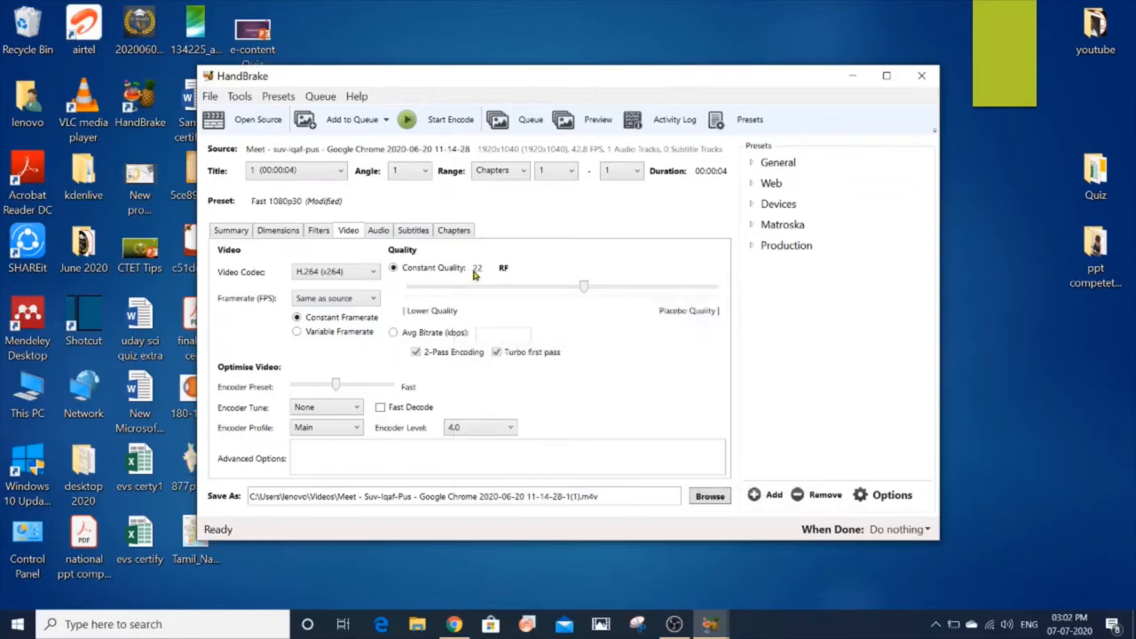
# Step: Set the video's Constant Quality to RF 23 and the Encoder Preset to Slow
pyautogui.moveTo(583, 292); pyautogui.dragTo(577, 294)
pyautogui.moveTo(333, 384)
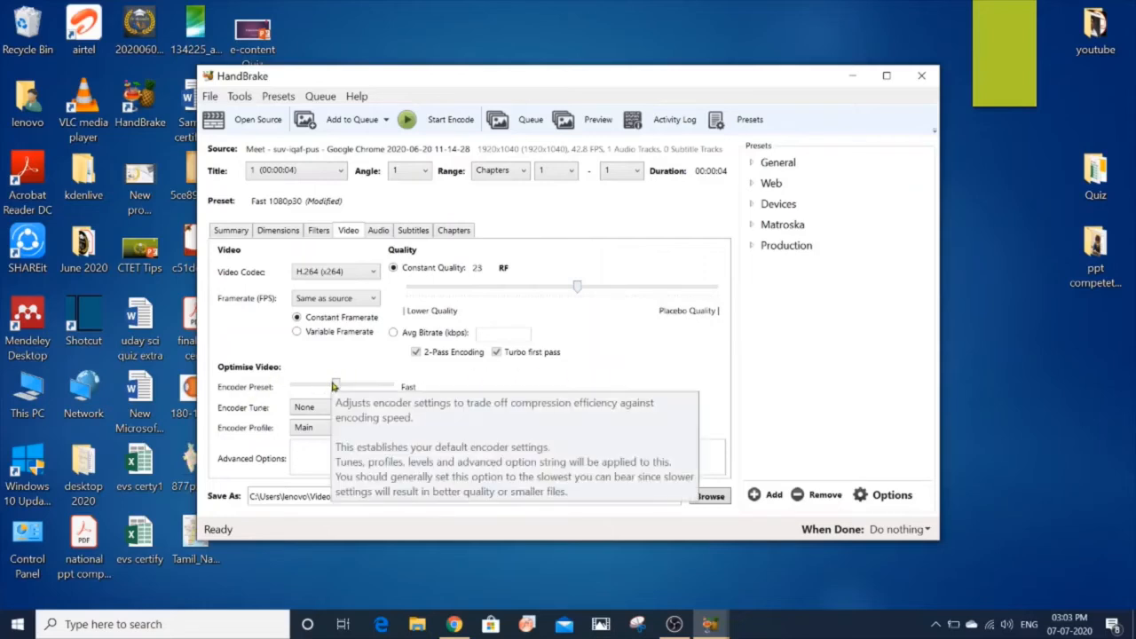
pyautogui.moveTo(335, 387); pyautogui.dragTo(358, 389)
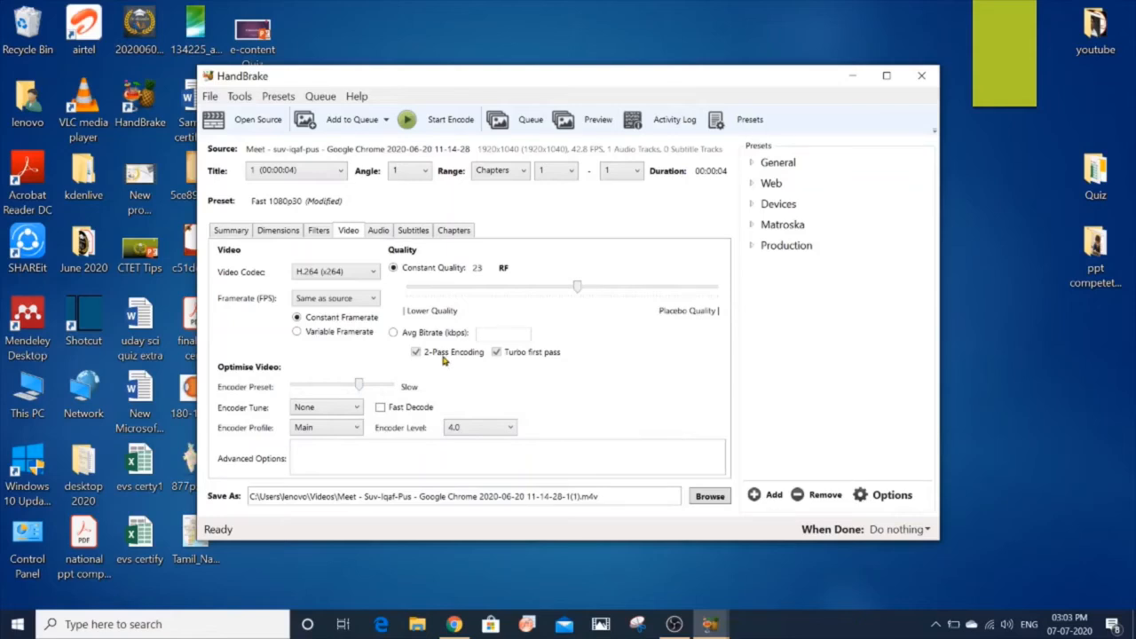
# Step: Review the Audio, Subtitles and Chapters settings of the source video
pyautogui.click(380, 233)
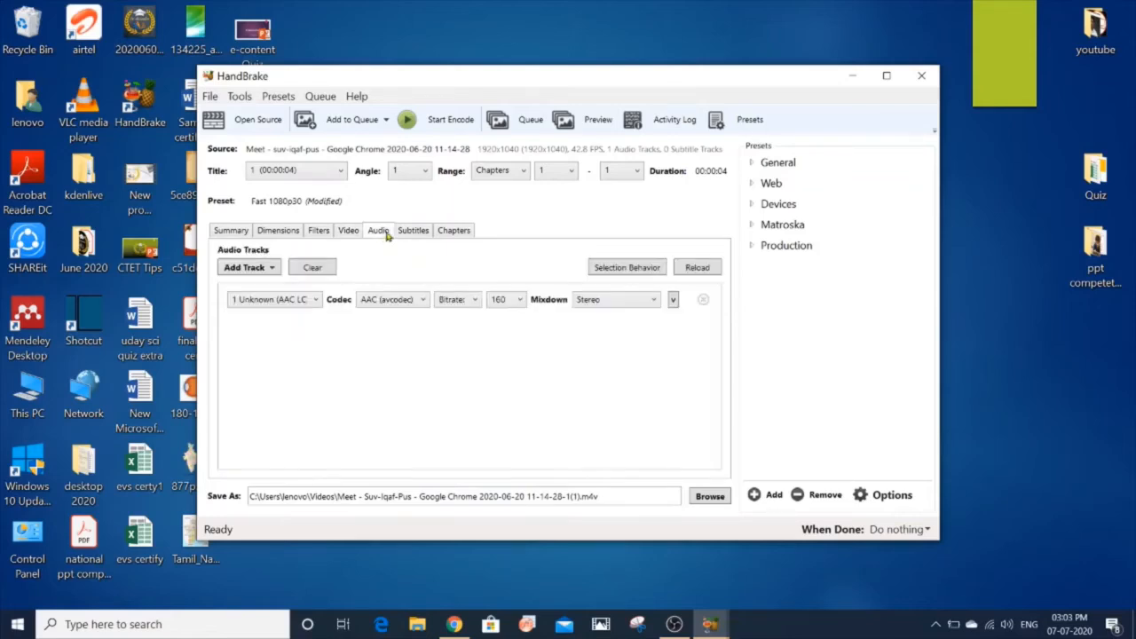
pyautogui.click(412, 235)
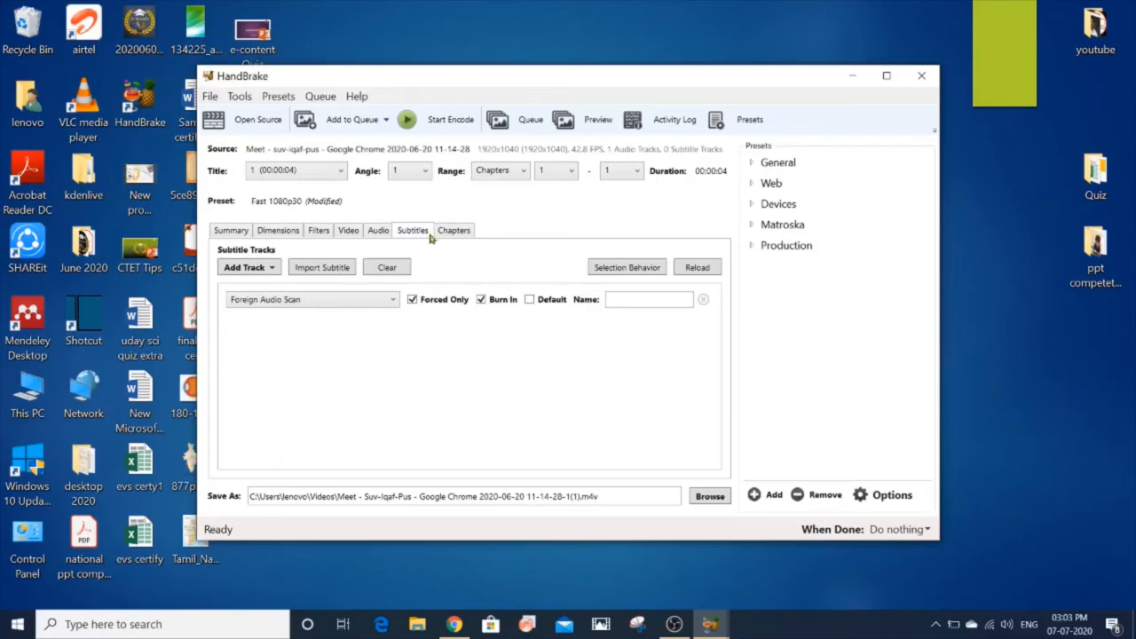
pyautogui.click(447, 235)
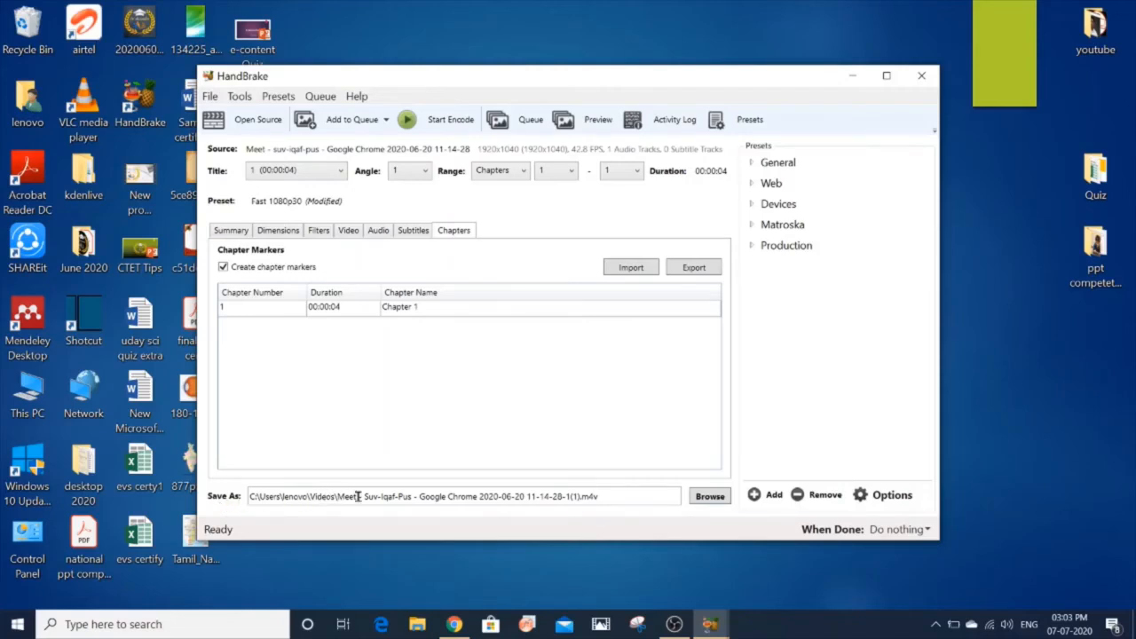
# Step: Set the output destination to the Desktop's comp. vid folder with the file name "new comp vid"
pyautogui.click(713, 500)
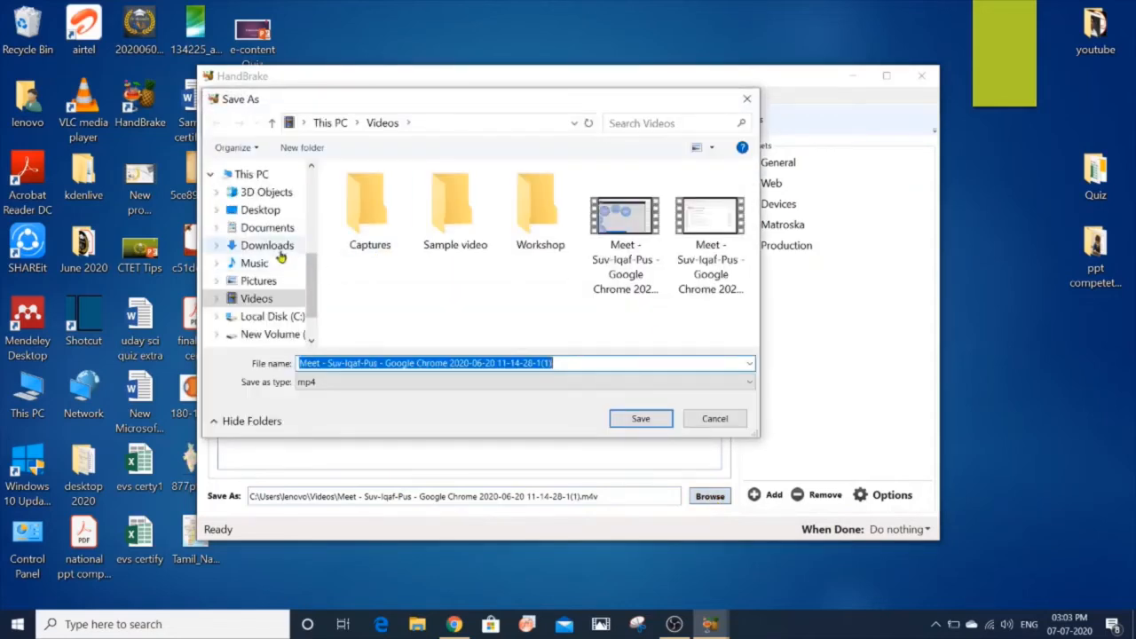
pyautogui.click(259, 213)
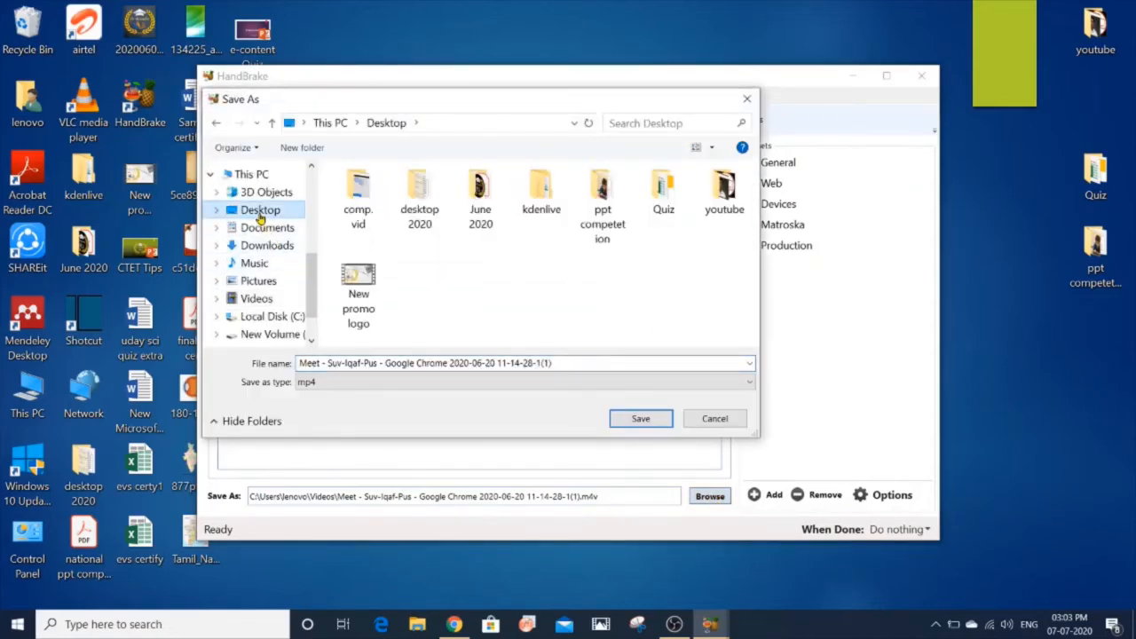
pyautogui.doubleClick(358, 209)
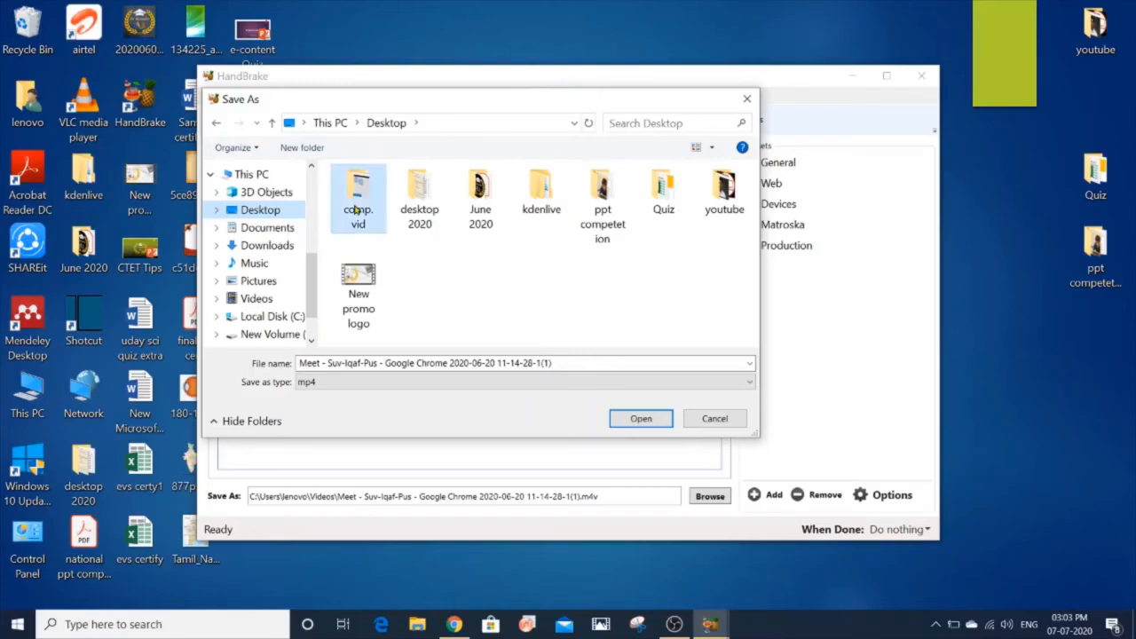
pyautogui.click(410, 362)
pyautogui.hotkey('ctrl', 'a')
pyautogui.write('new')
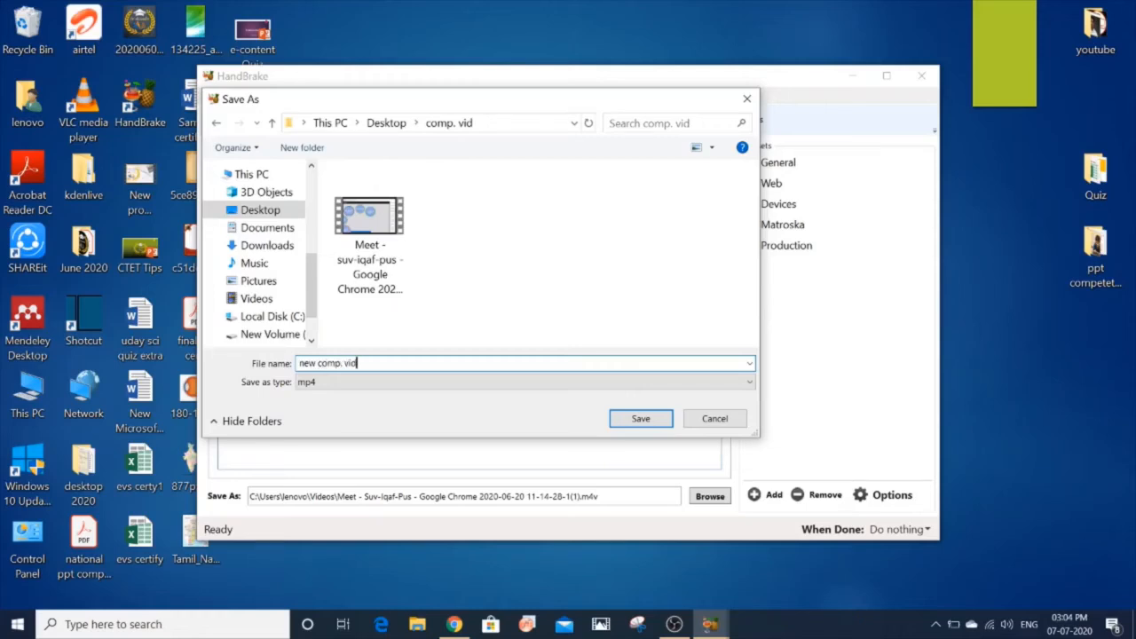
pyautogui.press('BackSpace')
pyautogui.click(660, 425)
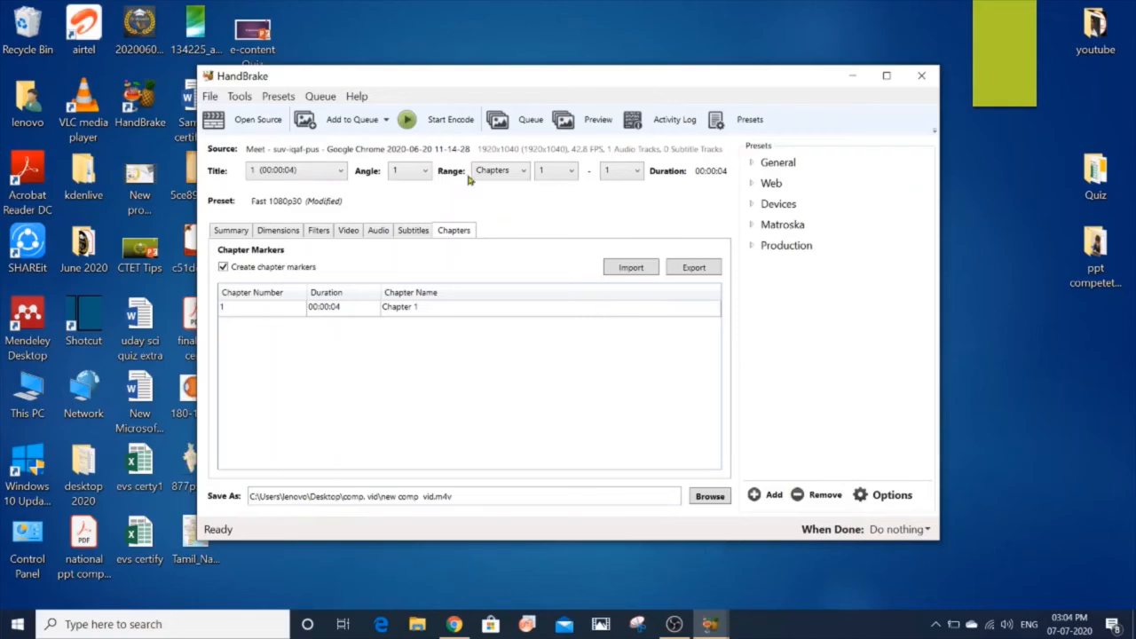
# Step: Start encoding the video, open the source selection, and minimize HandBrake
pyautogui.click(443, 133)
pyautogui.hotkey('ctrl', 'o')
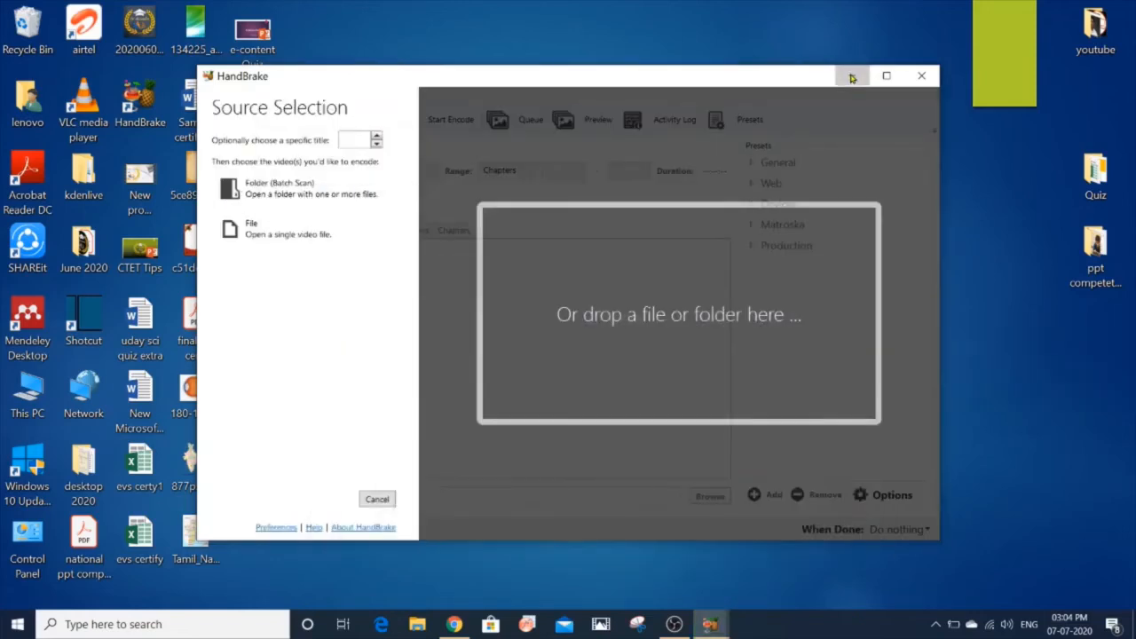
pyautogui.click(851, 76)
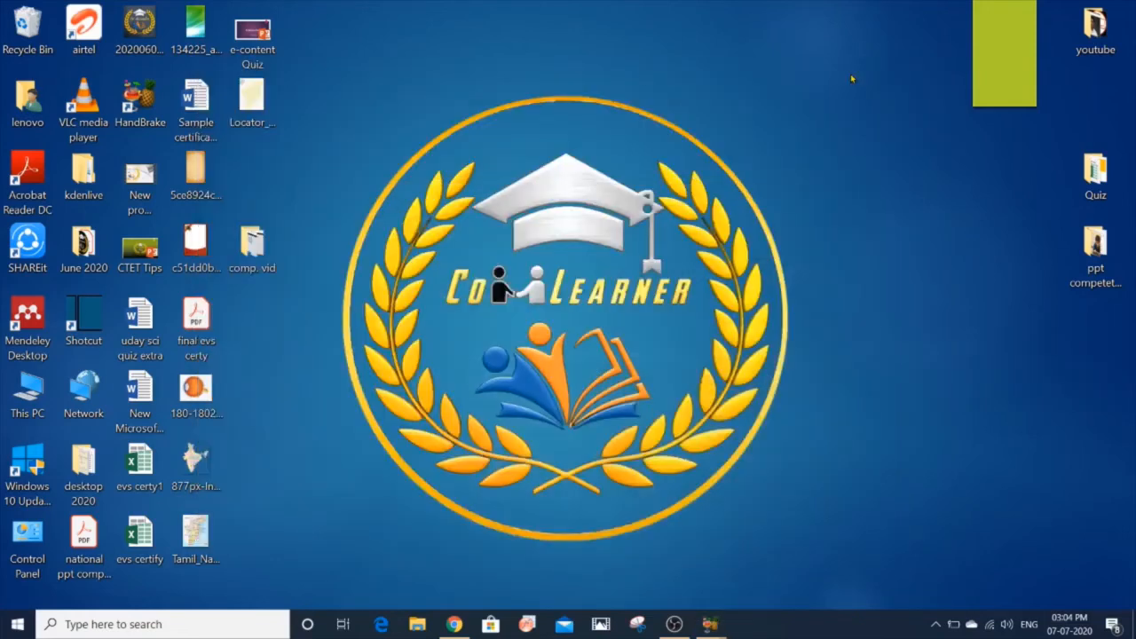
# Step: Open the Desktop's comp. vid folder and compare the file sizes of the original Meet recording and new comp vid
pyautogui.doubleClick(266, 235)
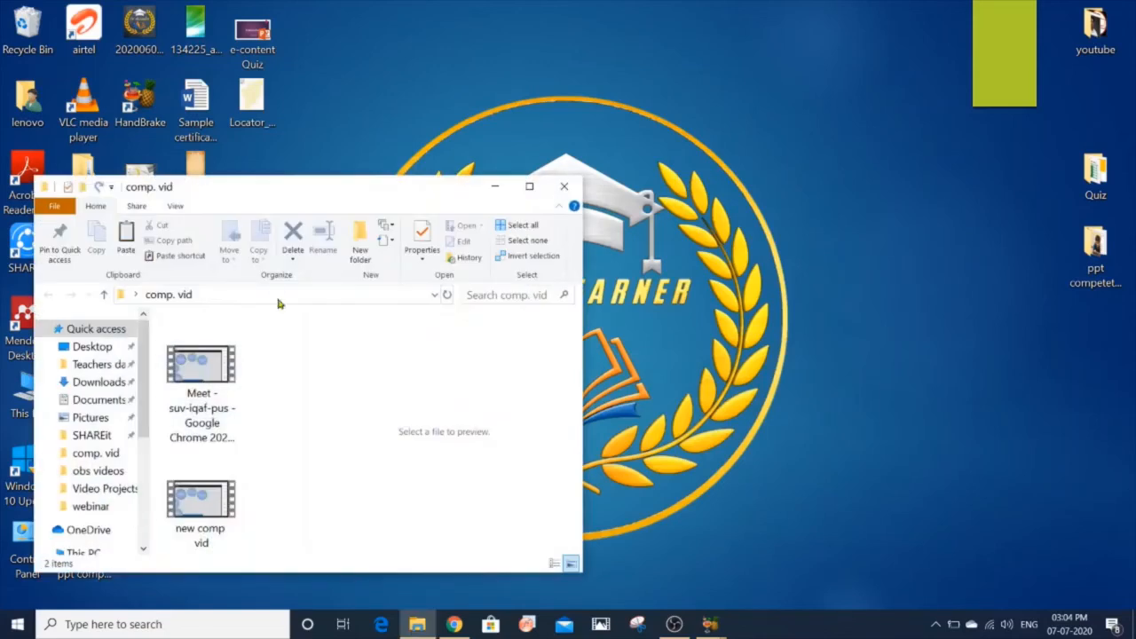
pyautogui.click(531, 188)
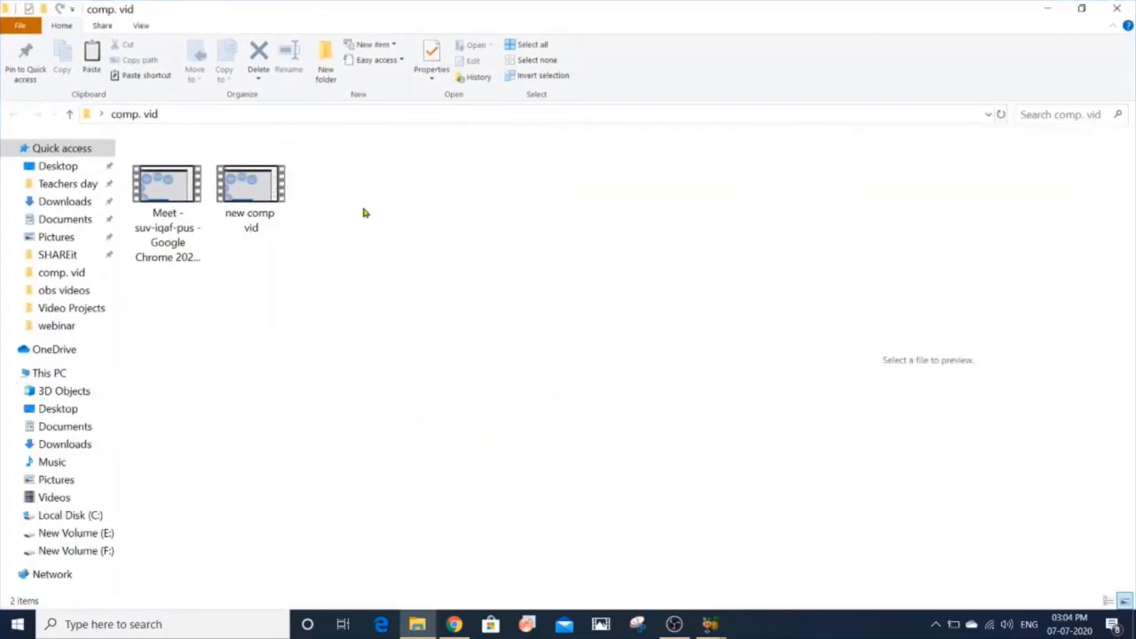
pyautogui.click(165, 195)
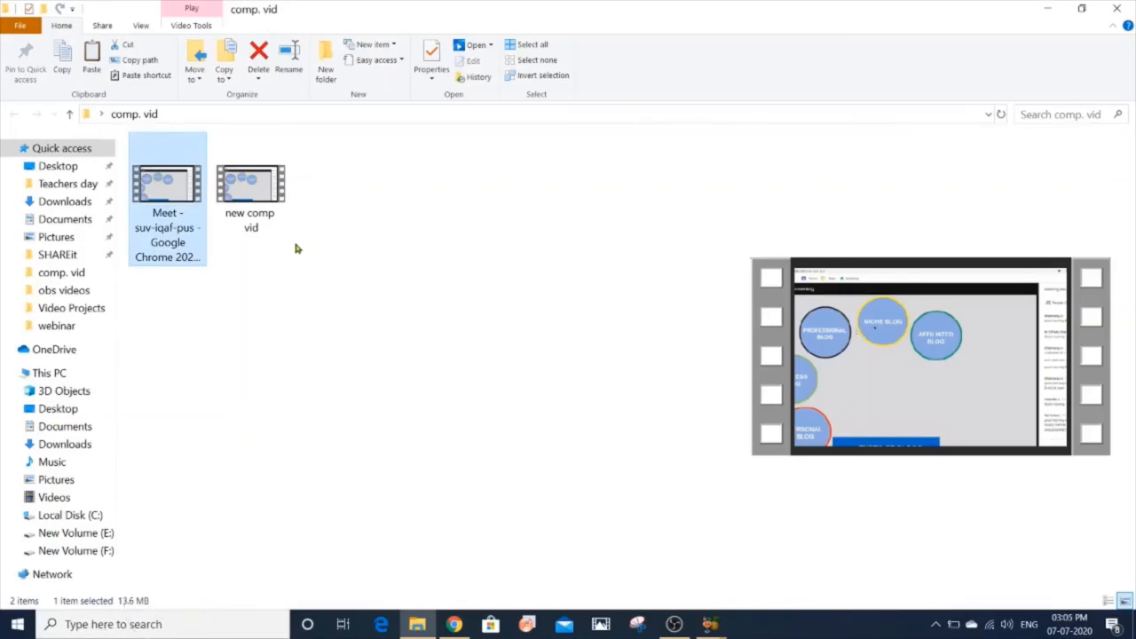
pyautogui.click(271, 216)
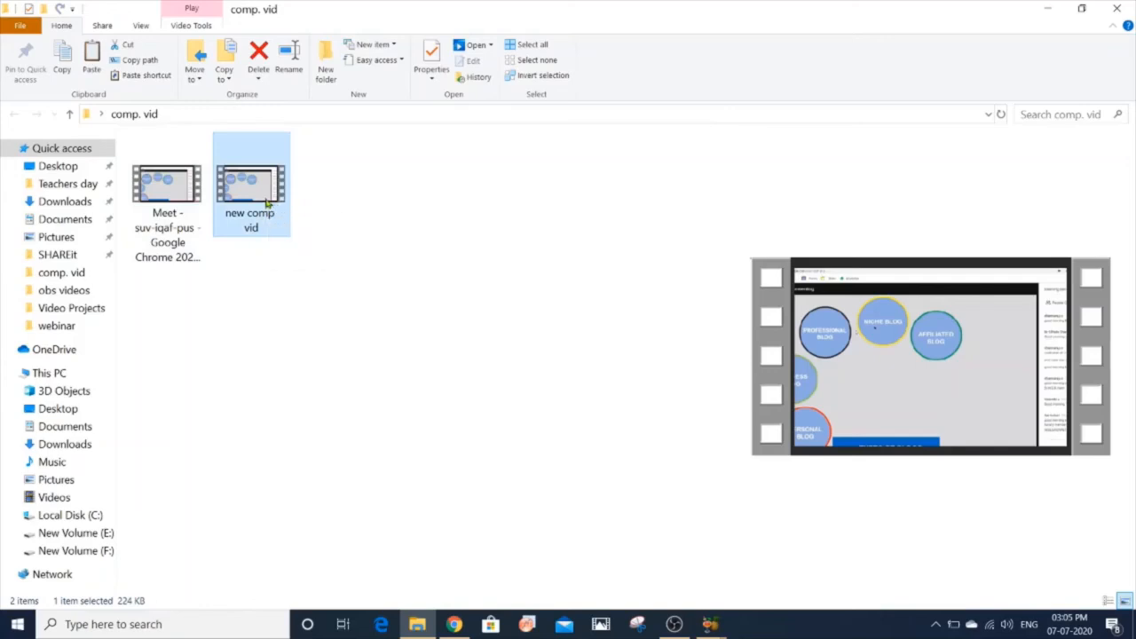
pyautogui.click(152, 607)
pyautogui.click(159, 213)
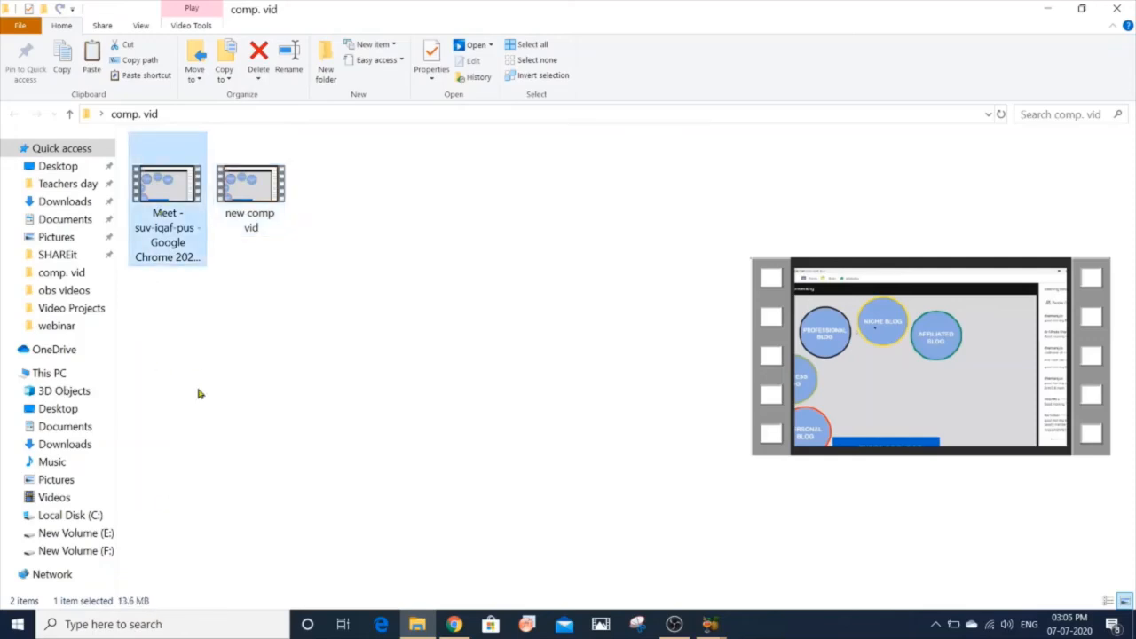
pyautogui.click(254, 224)
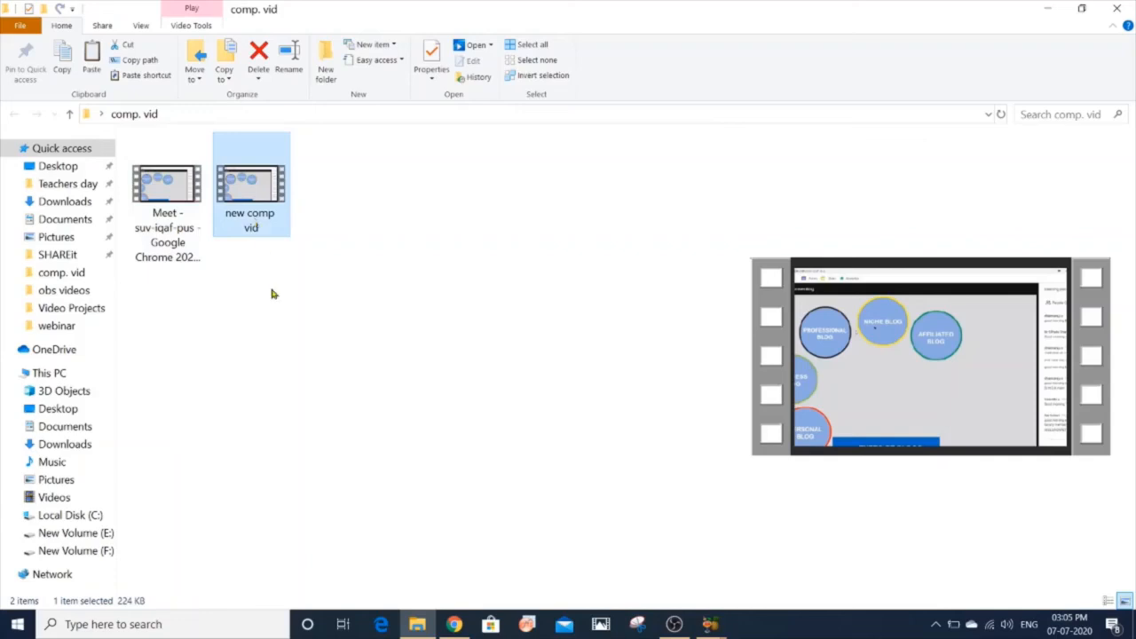
pyautogui.click(197, 183)
pyautogui.click(237, 204)
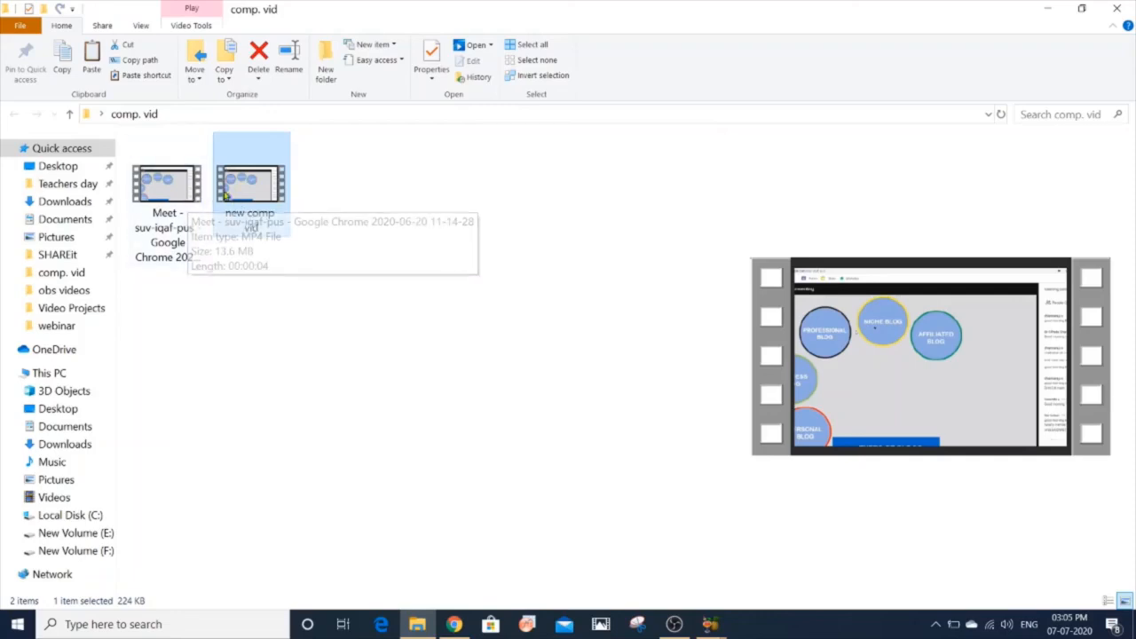
# Step: Switch back to HandBrake's source selection
pyautogui.click(710, 623)
pyautogui.click(798, 533)
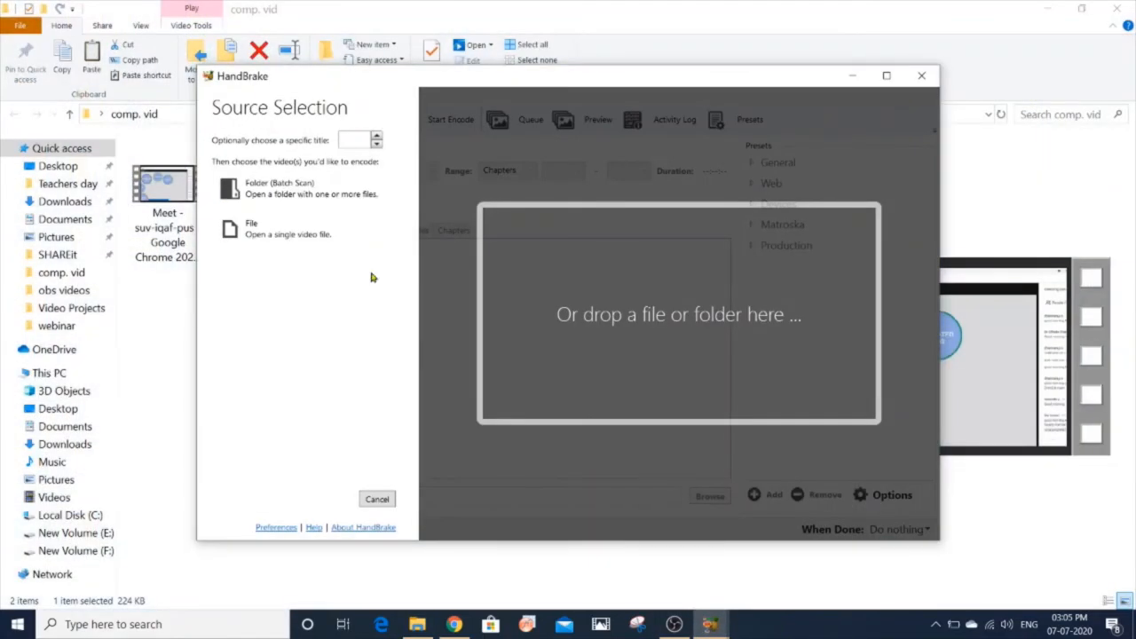